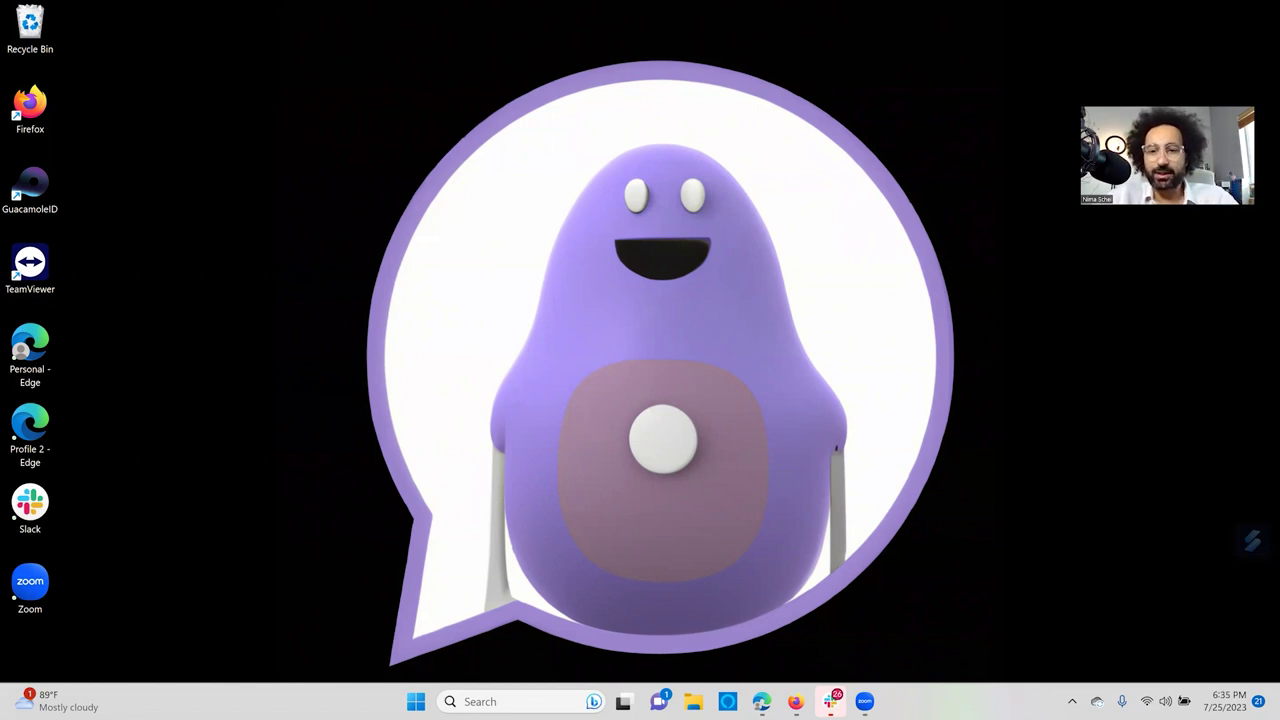
# Step: Open the GuacamoleID toolbar and move it clear of the desktop icons, beside the wallpaper's speech bubble
pyautogui.click(1072, 701)
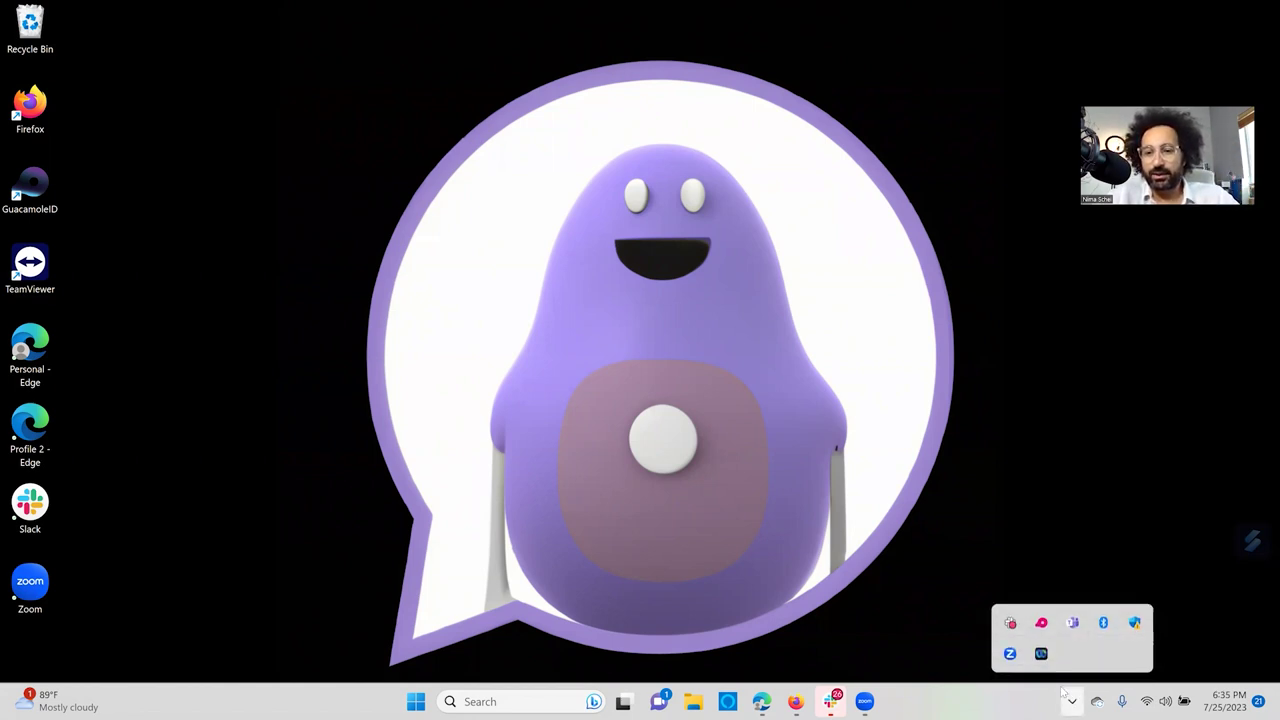
pyautogui.click(1041, 625)
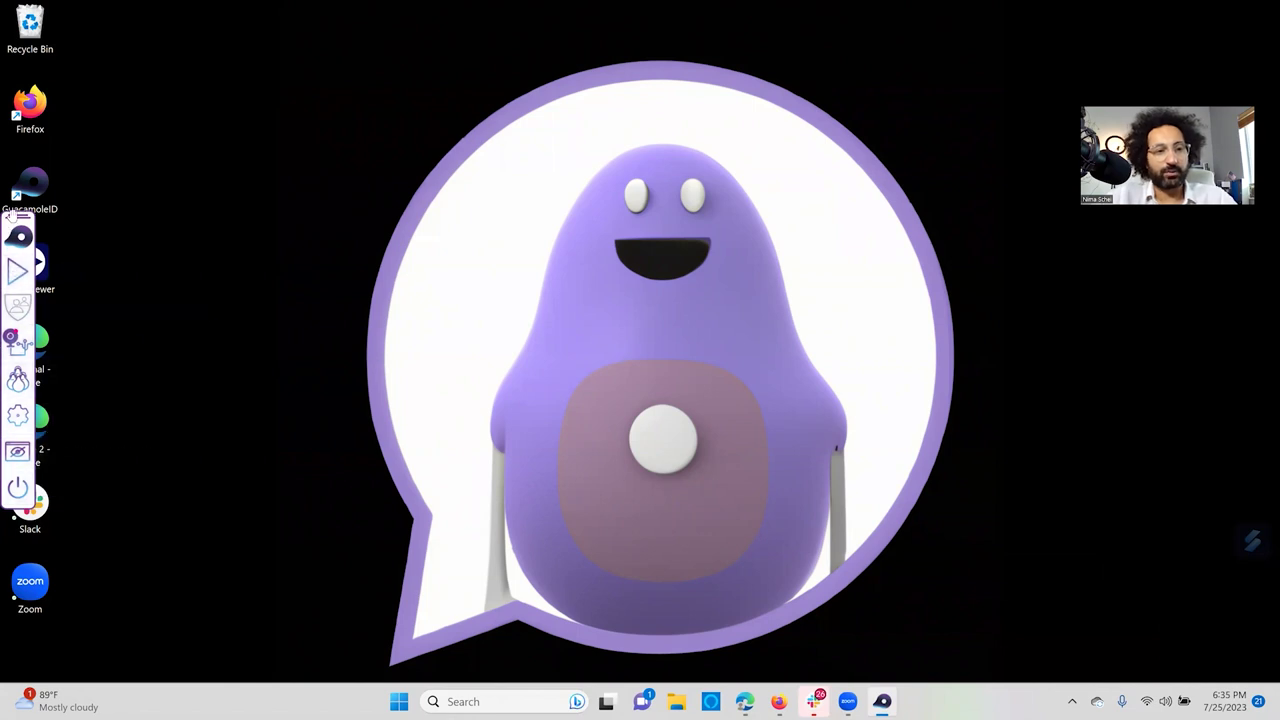
pyautogui.moveTo(18, 216); pyautogui.dragTo(331, 201)
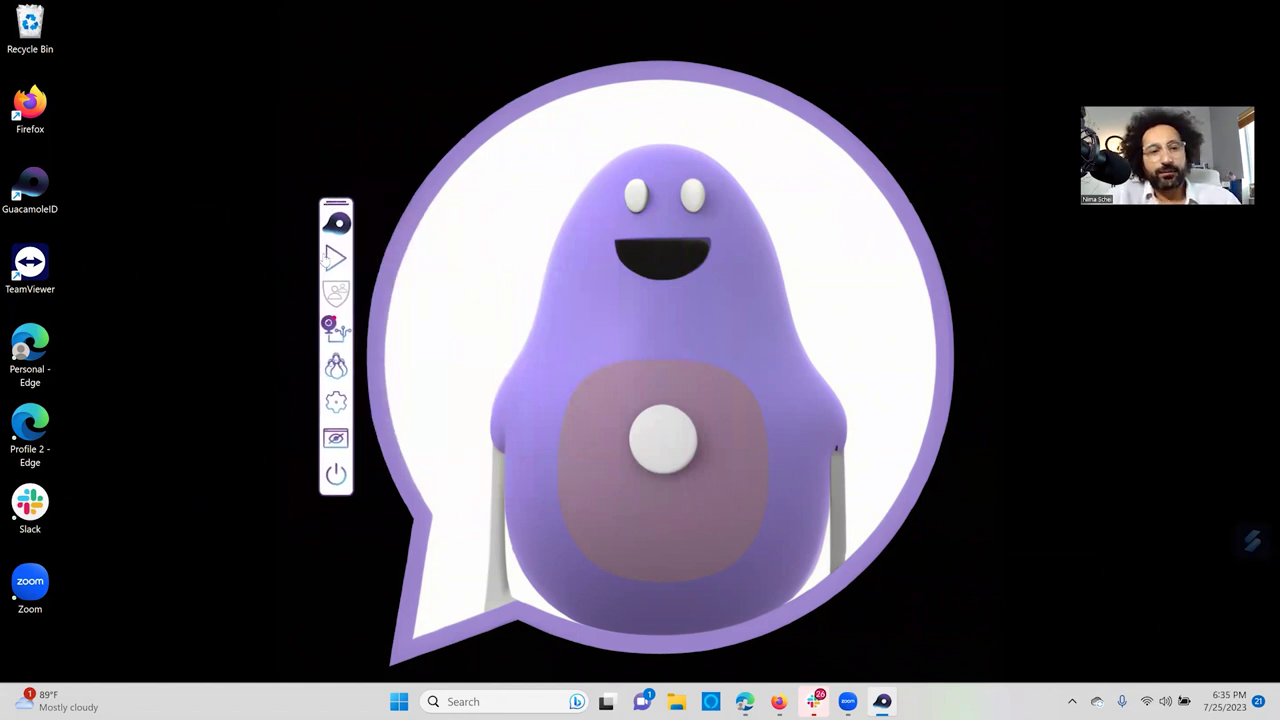
# Step: Start GuacamoleID's face verification and pause it for 5 minutes
pyautogui.click(335, 258)
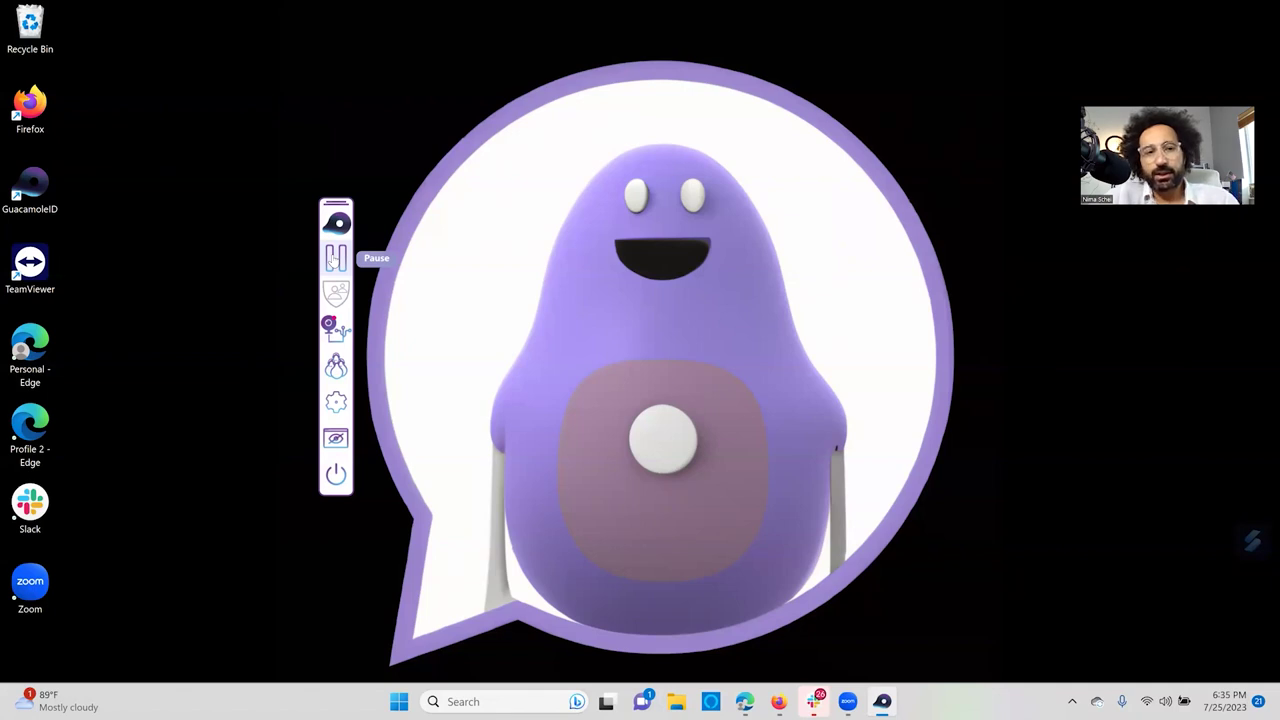
pyautogui.click(335, 258)
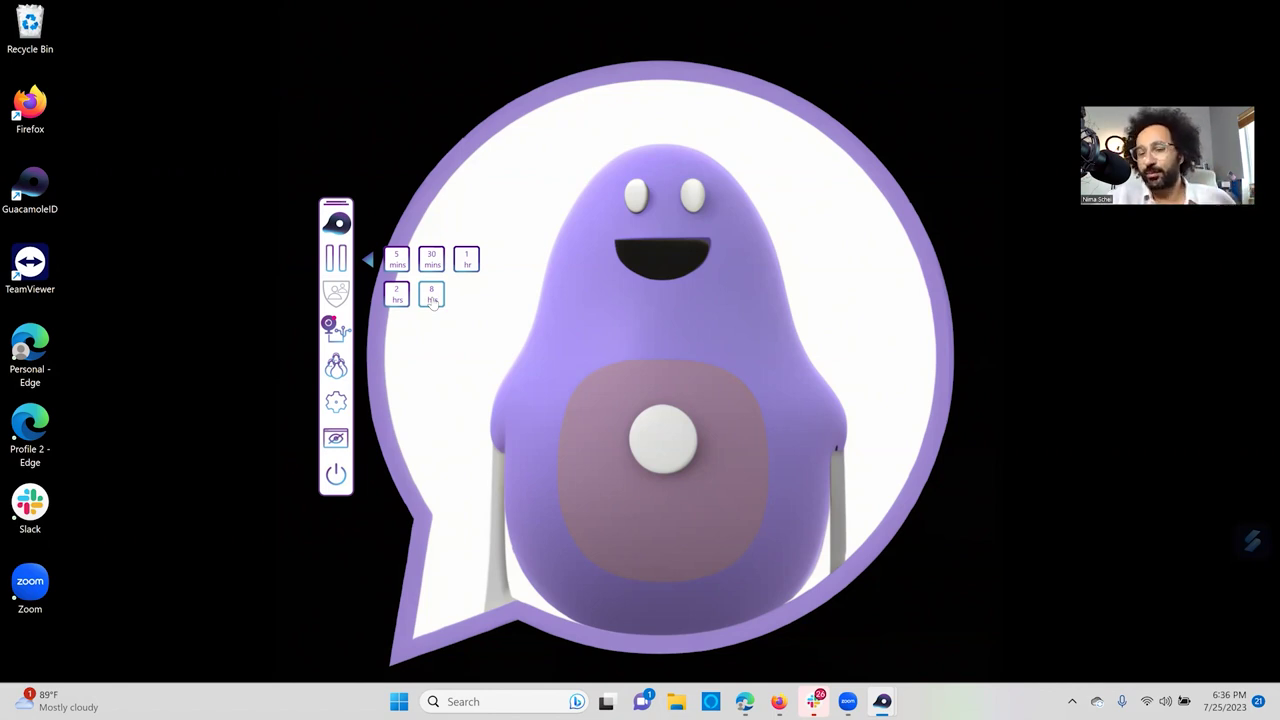
pyautogui.click(397, 257)
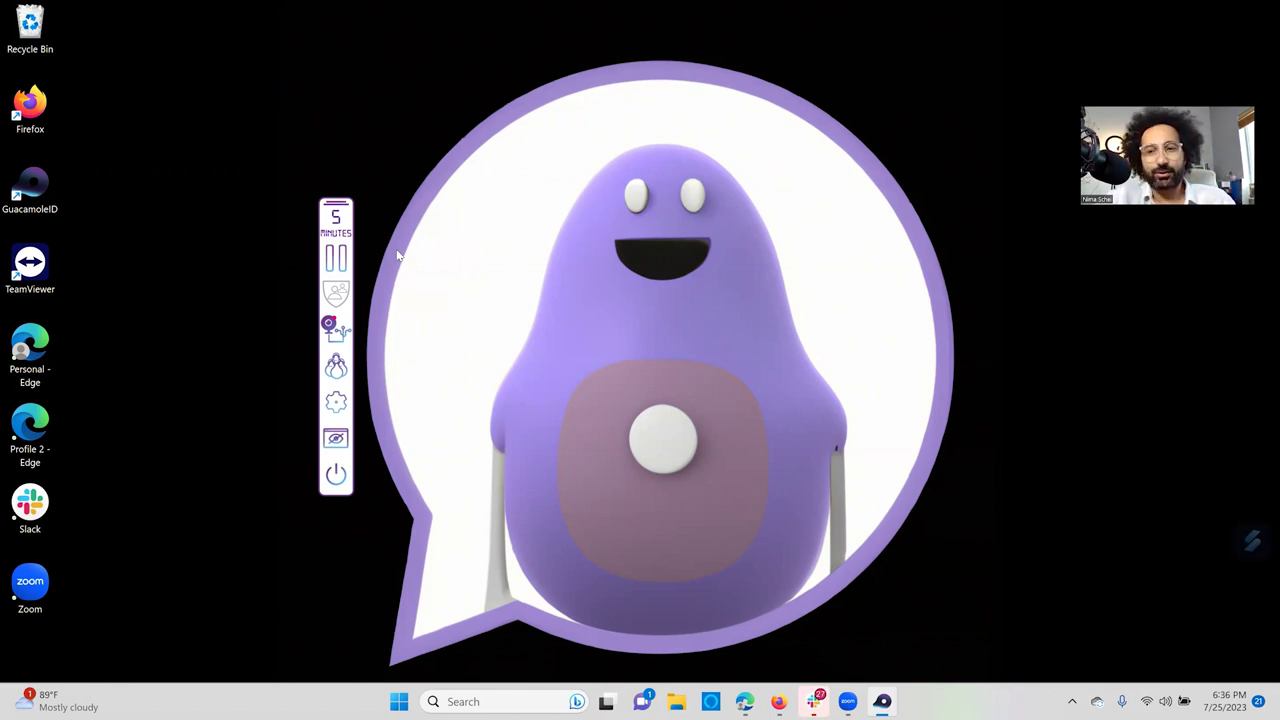
# Step: End the 5-minute pause and pause the face verification again
pyautogui.click(344, 264)
pyautogui.click(344, 264)
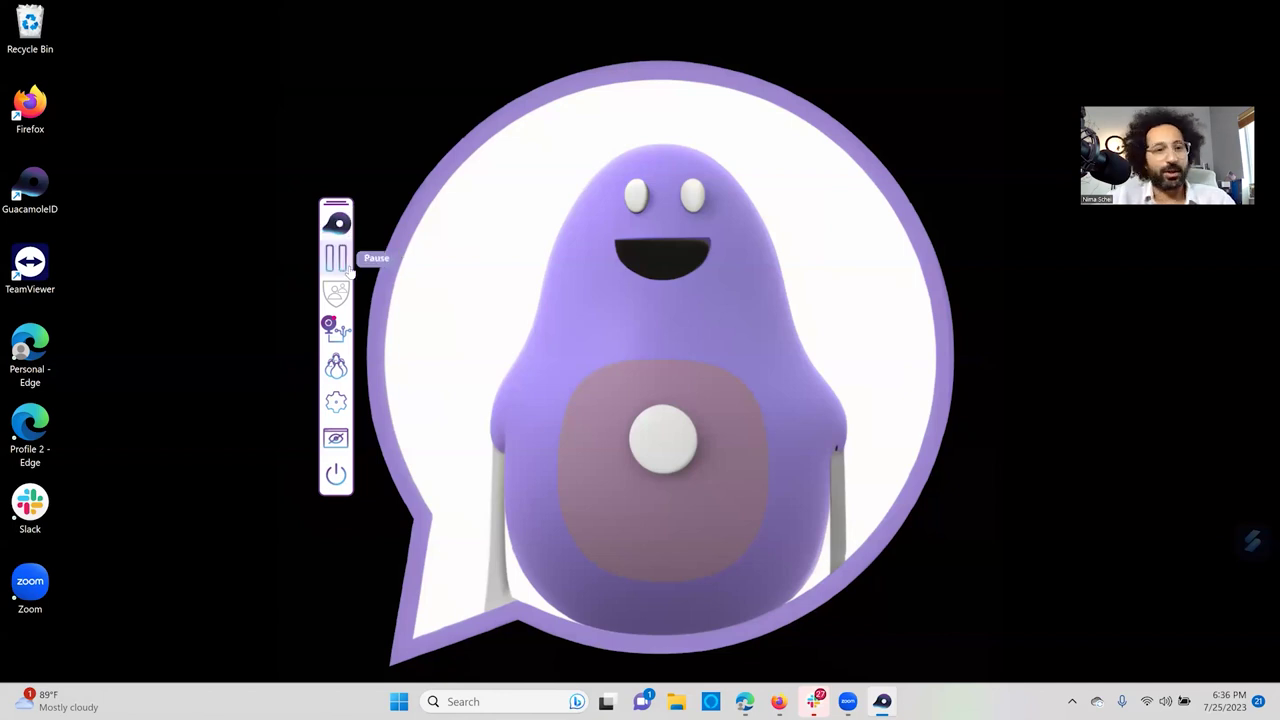
pyautogui.click(345, 264)
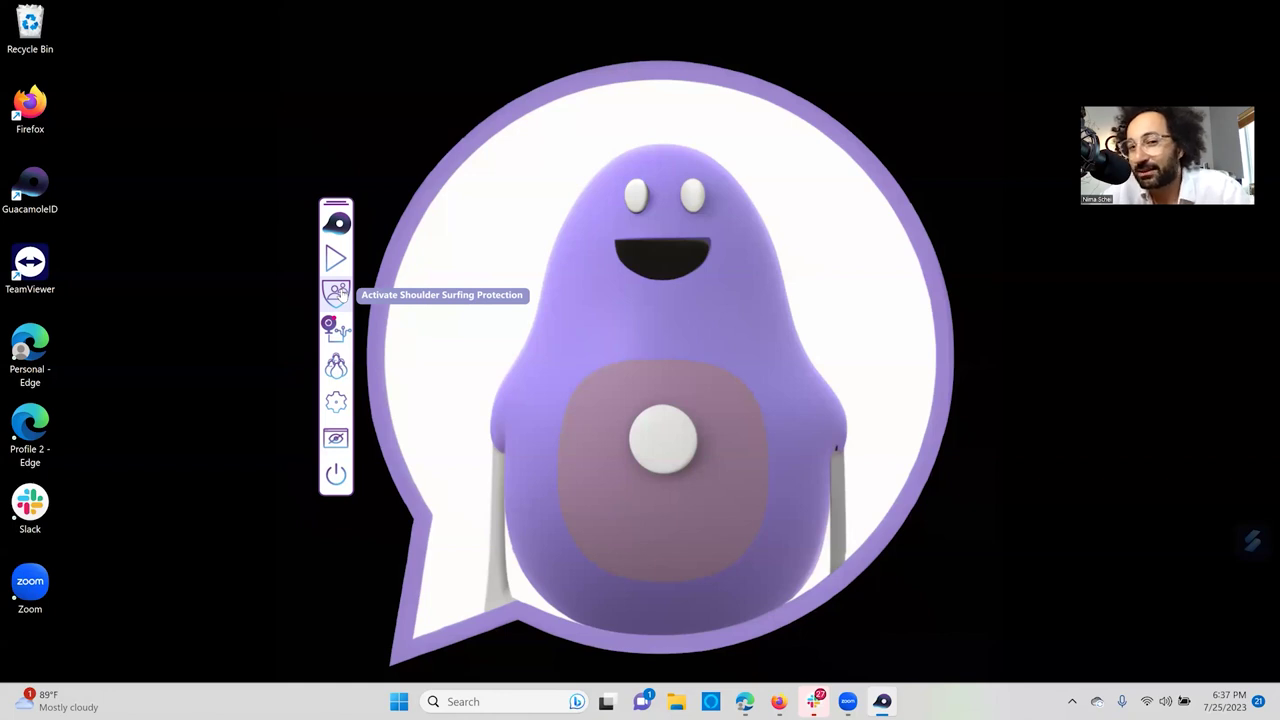
# Step: Activate and deactivate Shoulder Surfing Protection, and disable and re-enable the virtual camera
pyautogui.click(337, 292)
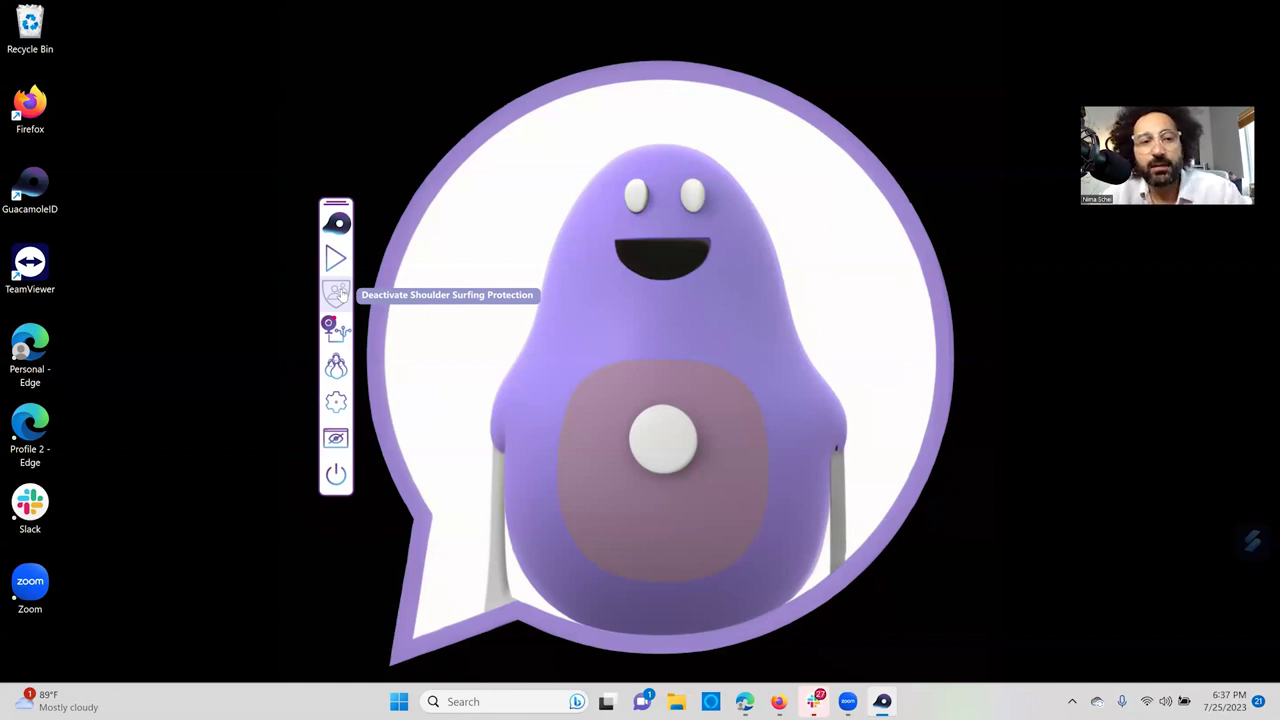
pyautogui.click(338, 292)
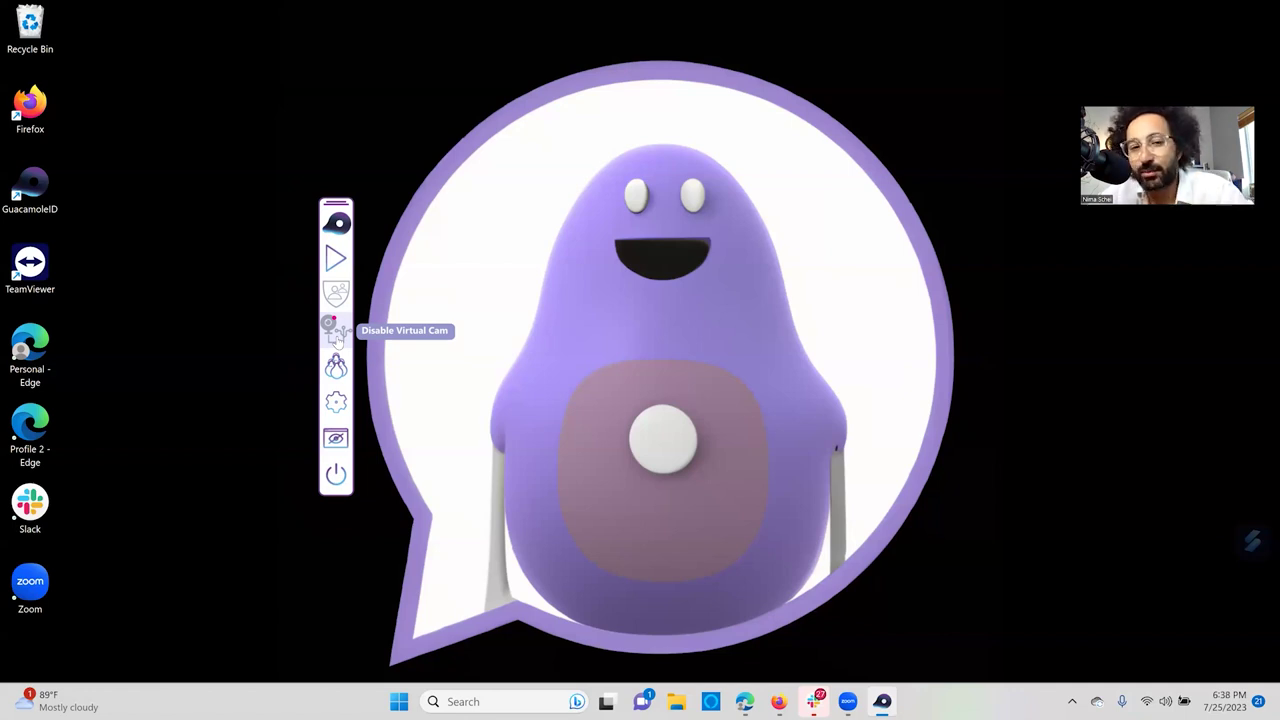
pyautogui.click(337, 339)
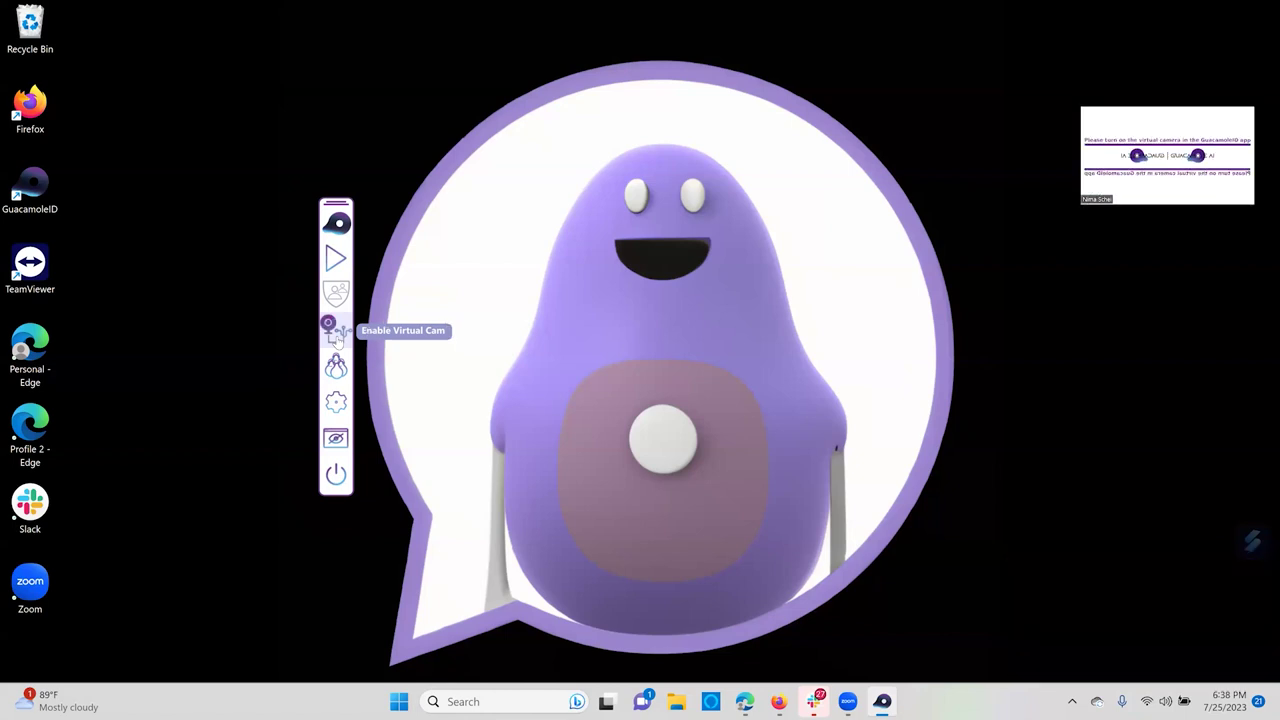
pyautogui.click(337, 339)
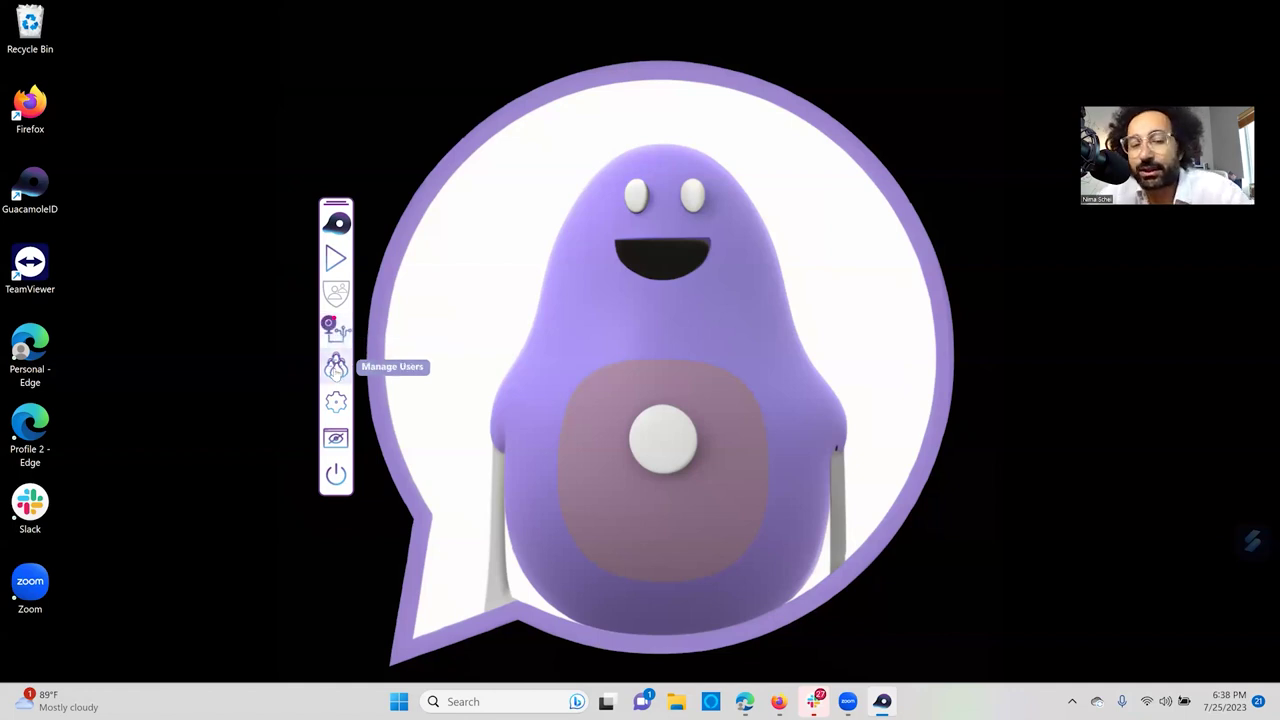
# Step: Add a new GuacamoleID user, entering the user's name and continuing through the user creation
pyautogui.click(335, 369)
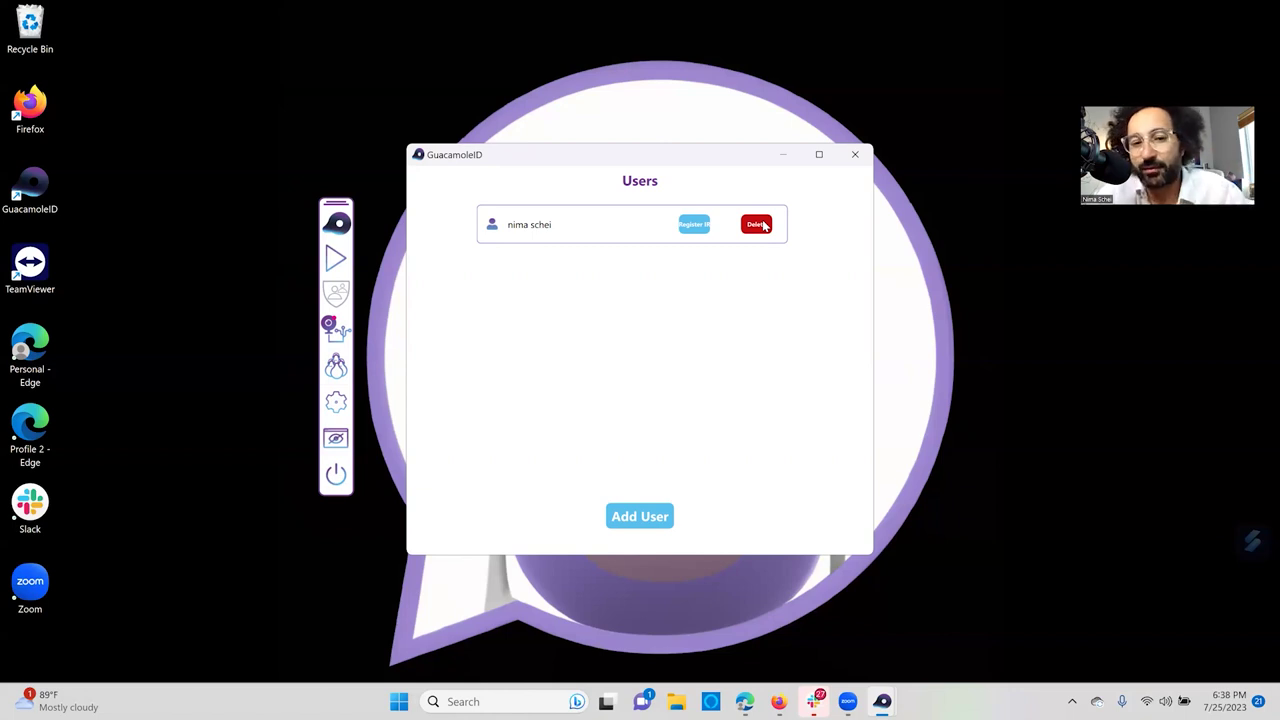
pyautogui.click(625, 521)
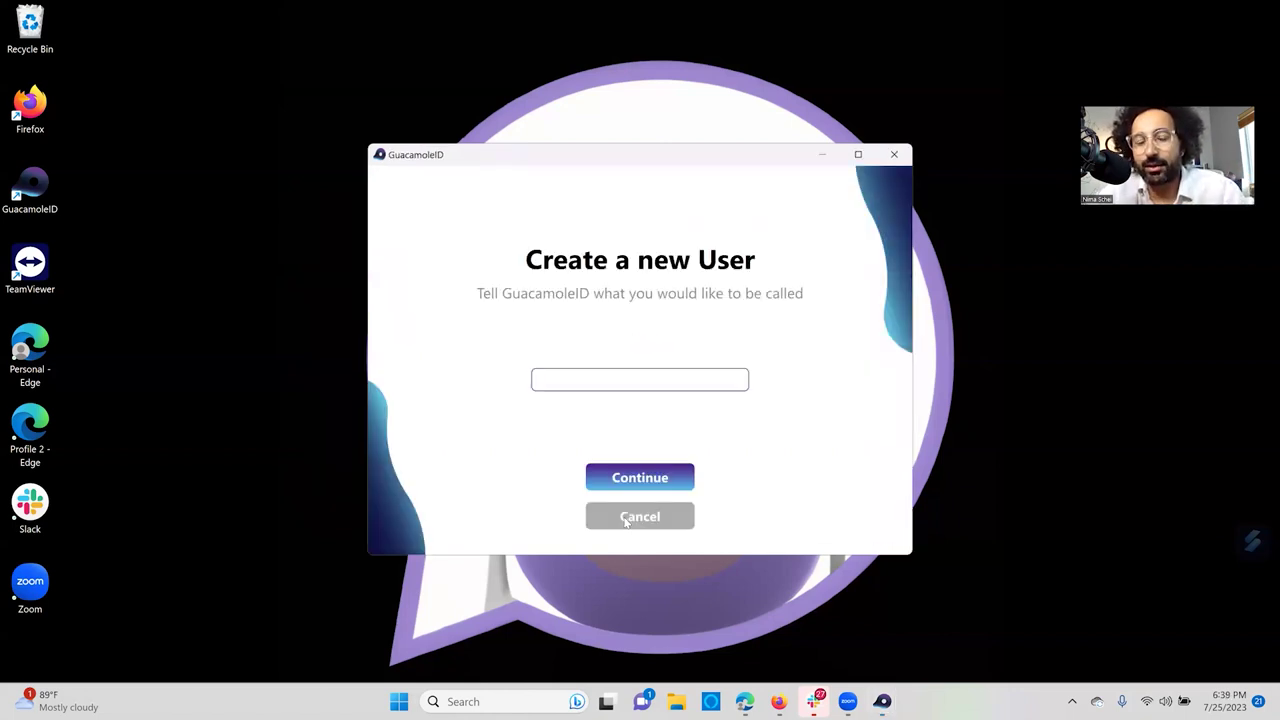
pyautogui.click(642, 379)
pyautogui.write('nima 2')
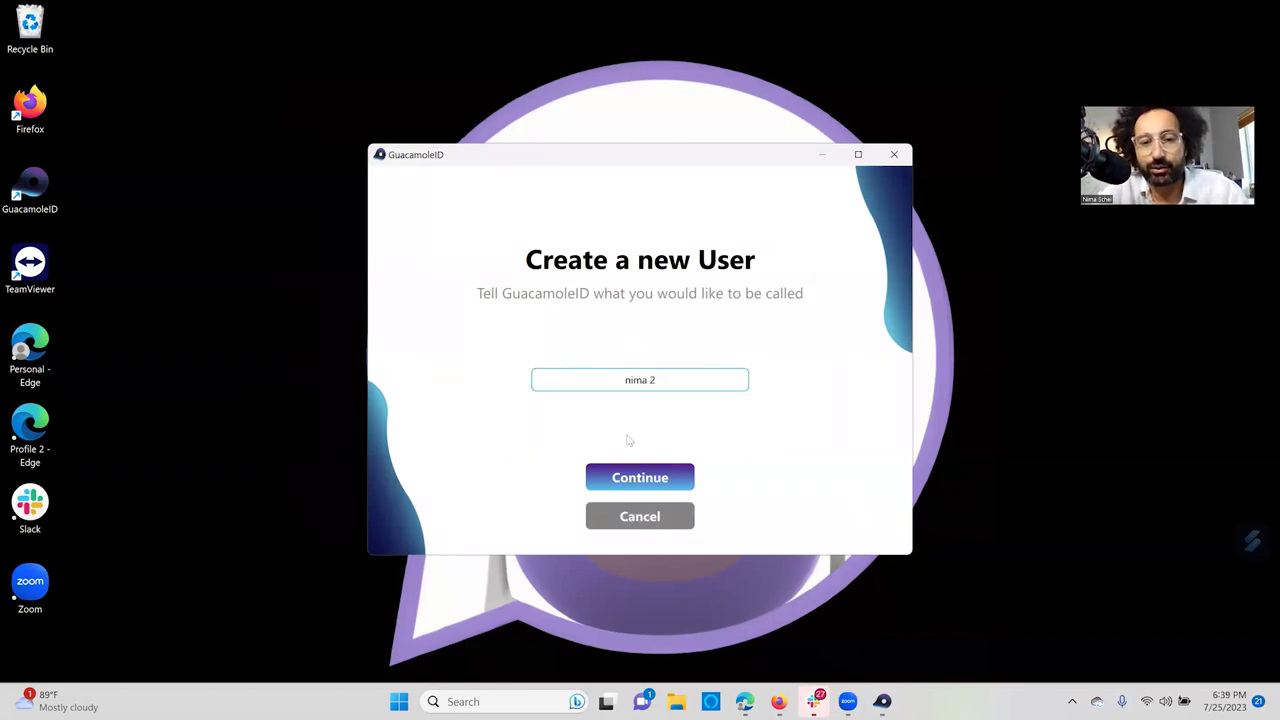
pyautogui.click(645, 479)
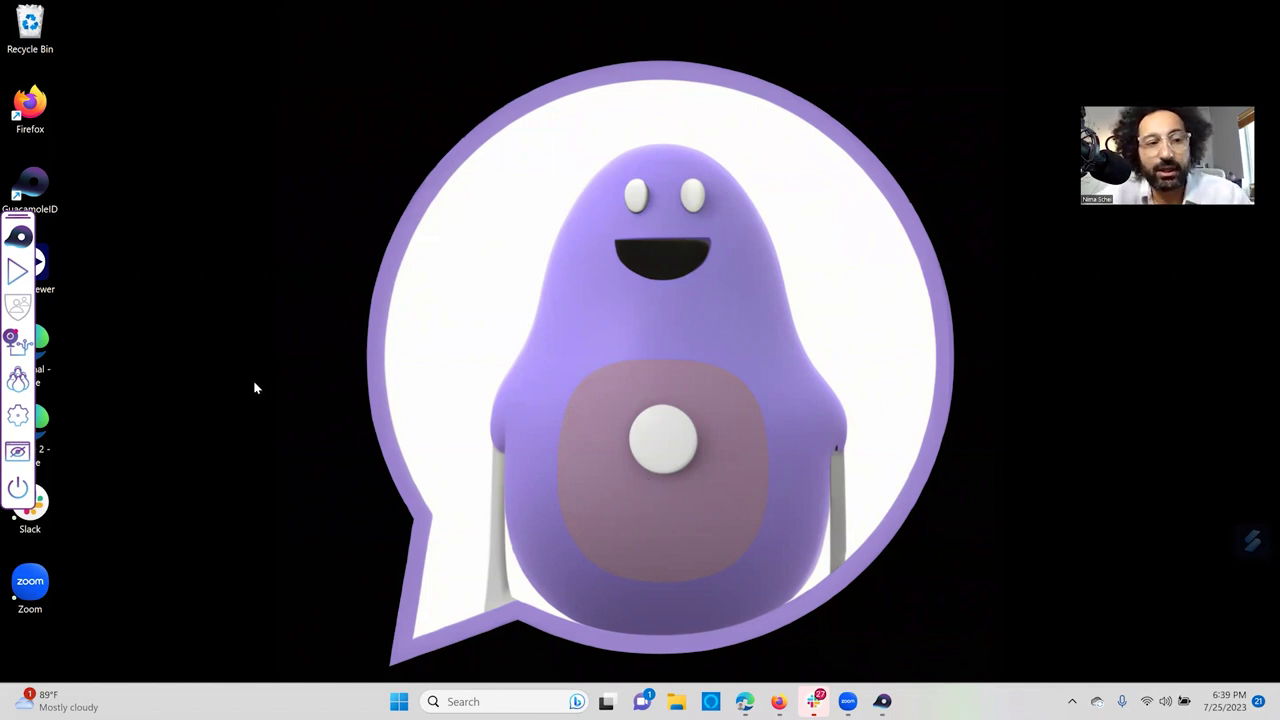
# Step: Delete the newly added user and run the IR registration for the remaining user
pyautogui.click(18, 379)
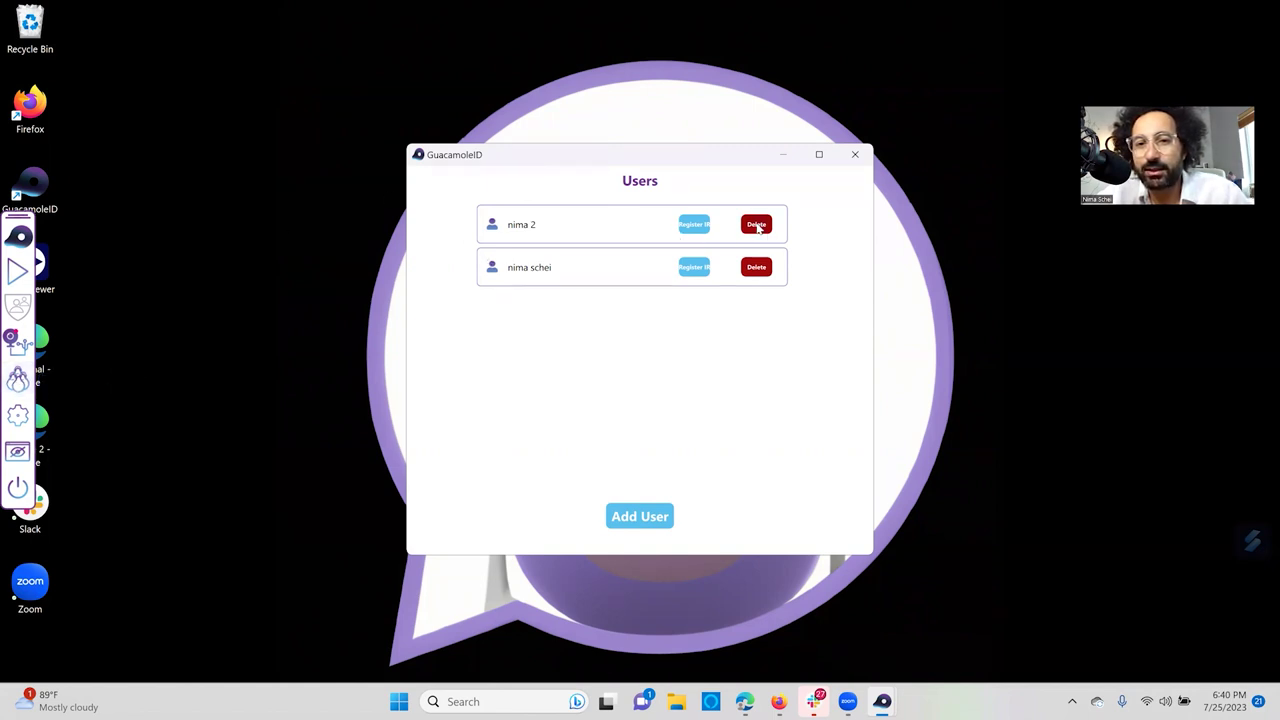
pyautogui.click(757, 225)
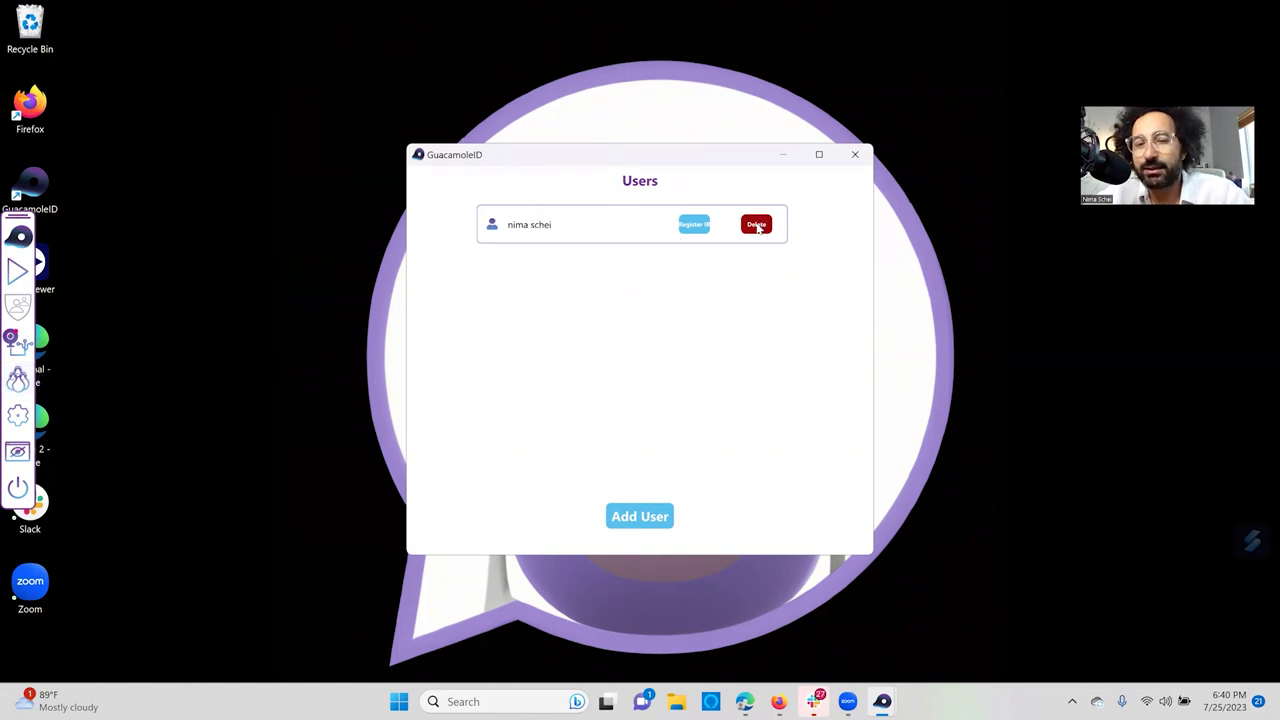
pyautogui.click(697, 226)
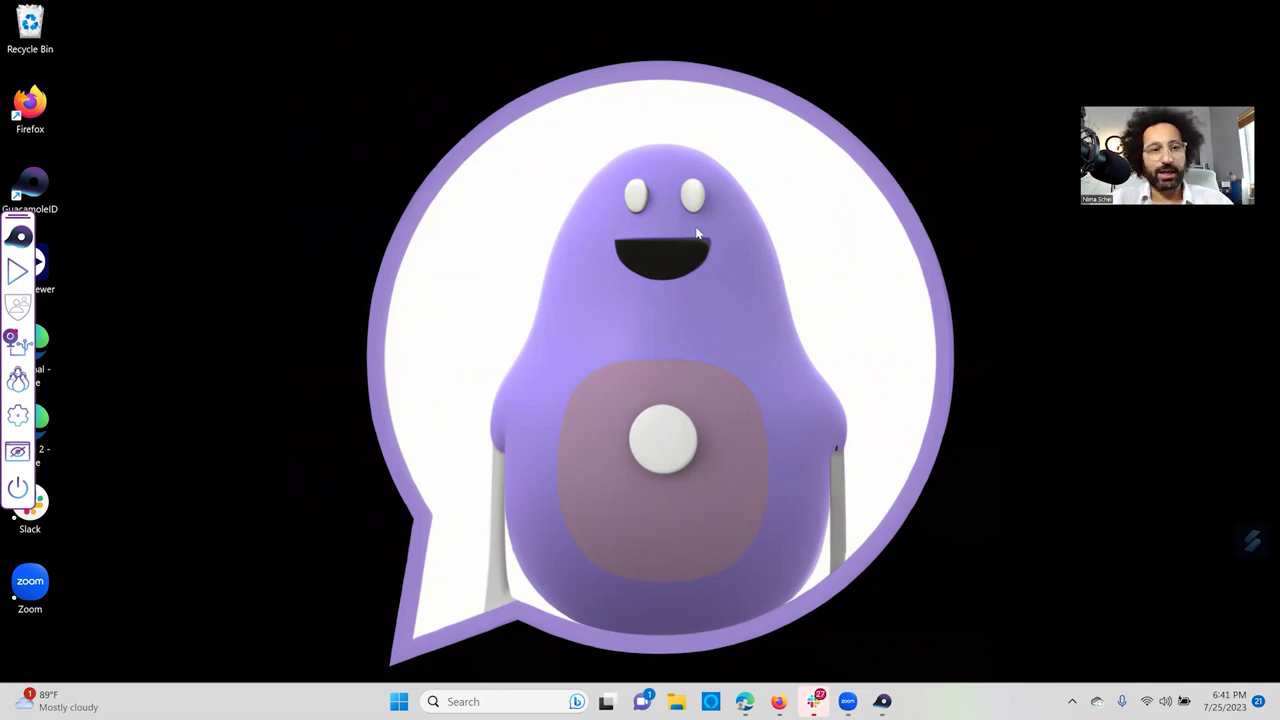
# Step: Open the GuacamoleID settings and review the general options and the camera used for face recognition
pyautogui.click(18, 416)
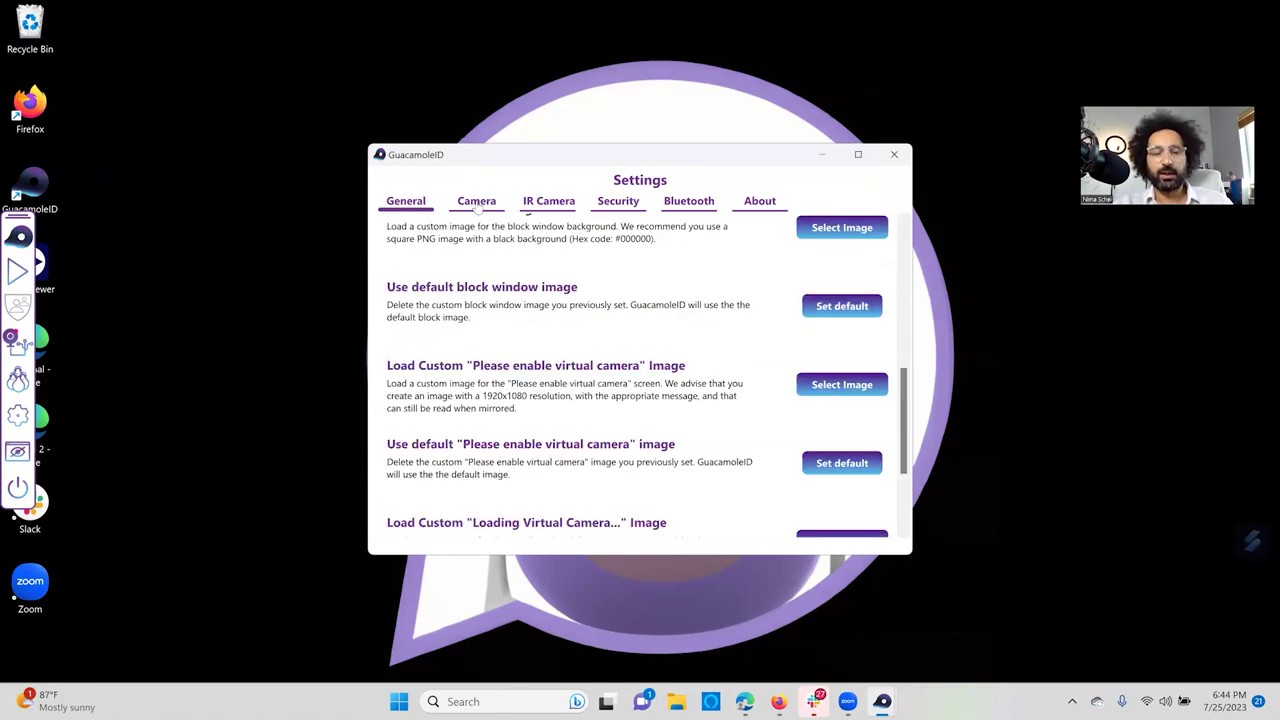
pyautogui.click(477, 203)
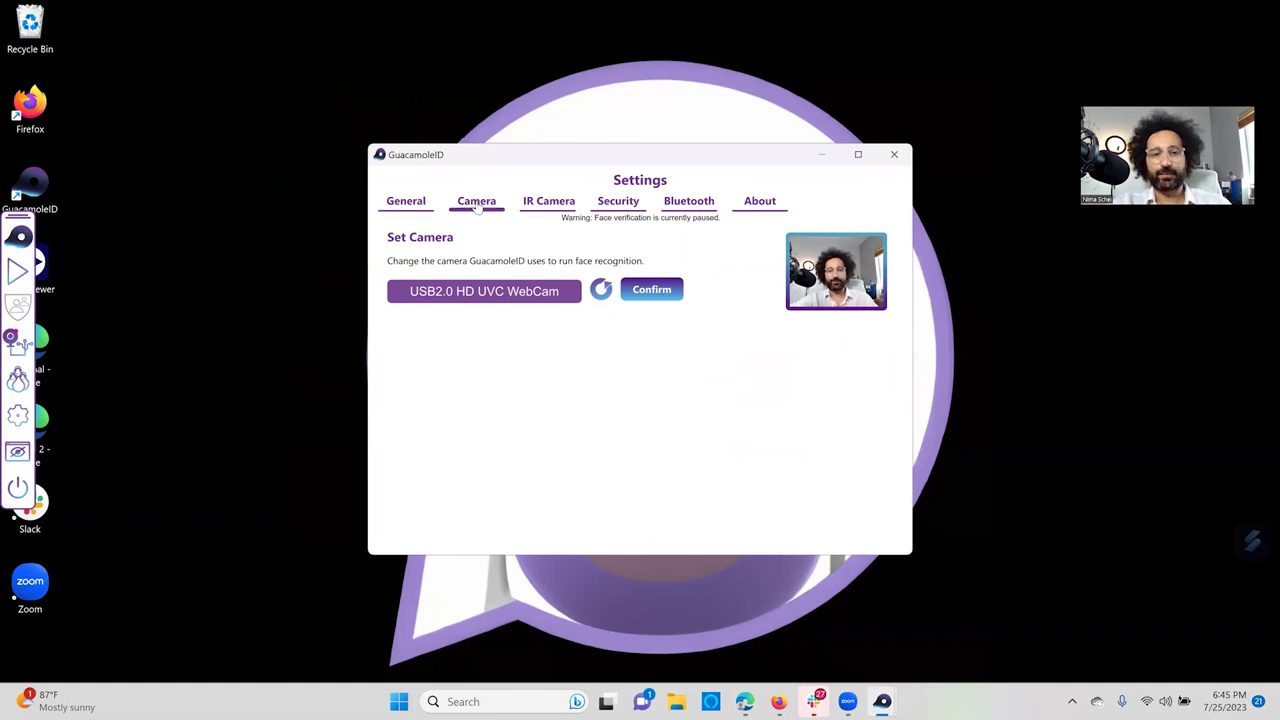
# Step: Switch the Depth Sensing Camera off and back on, and check which IR cameras can be selected
pyautogui.click(565, 203)
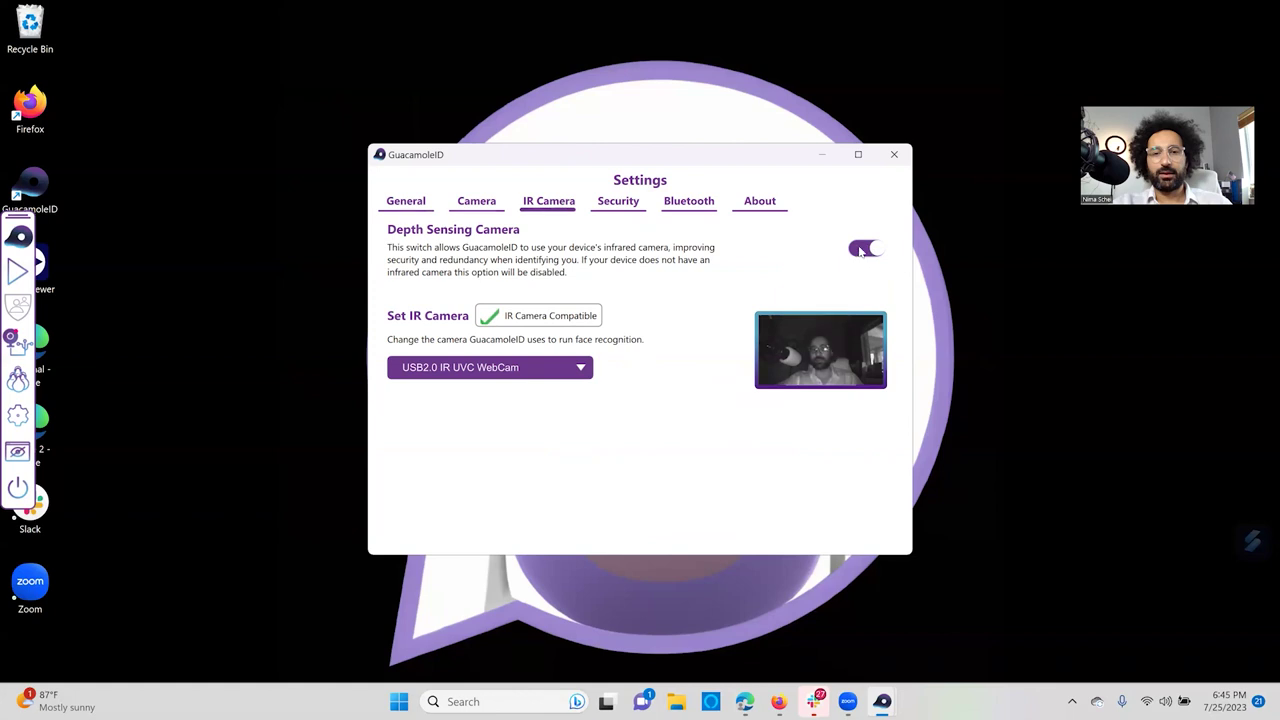
pyautogui.click(860, 249)
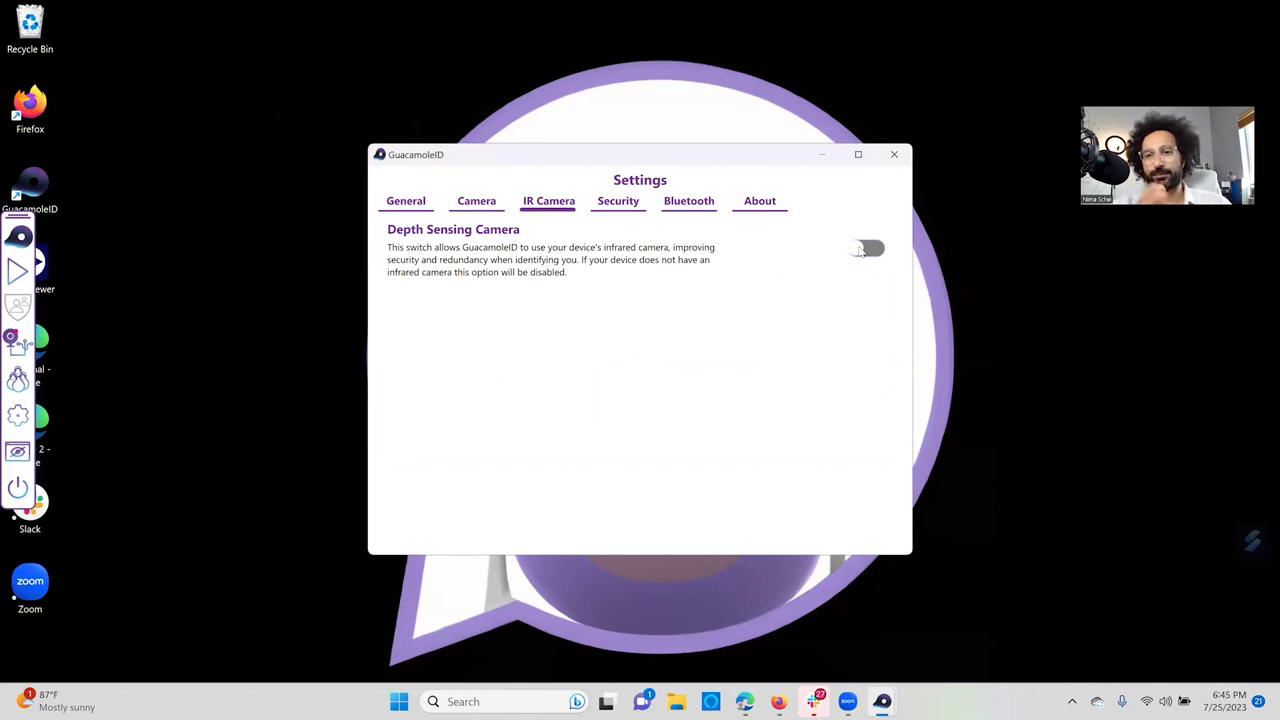
pyautogui.click(860, 251)
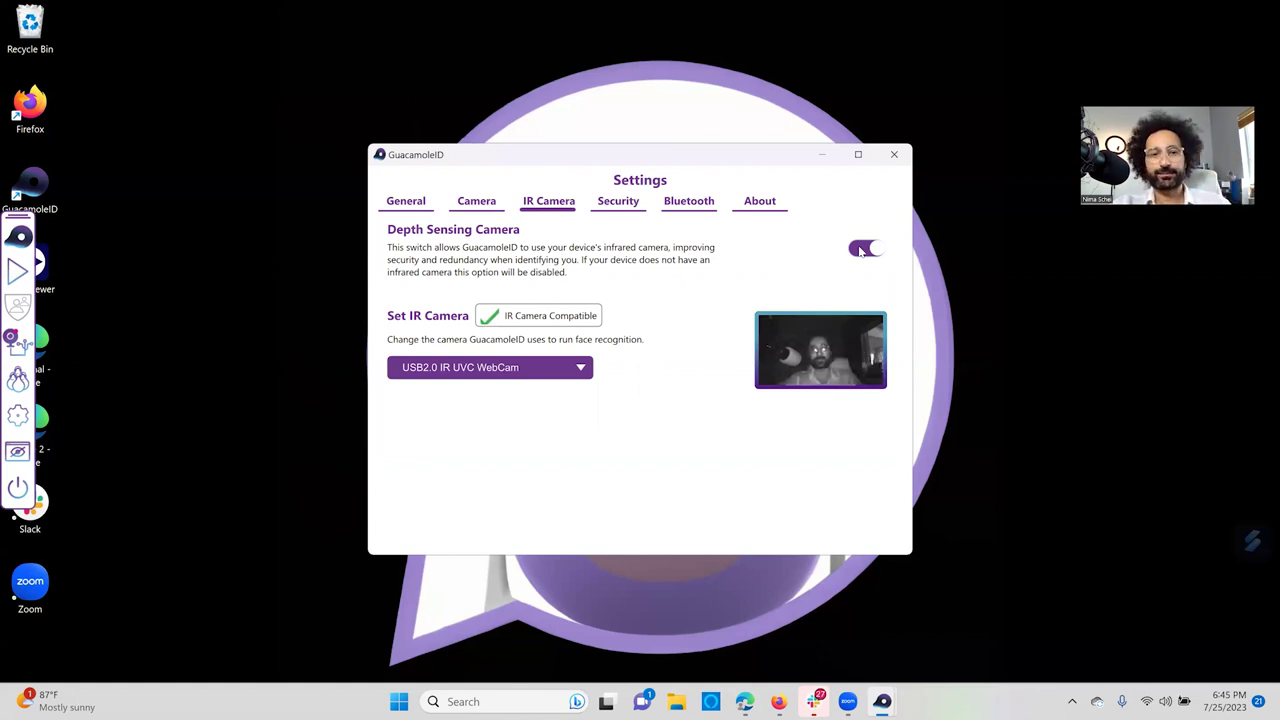
pyautogui.click(565, 372)
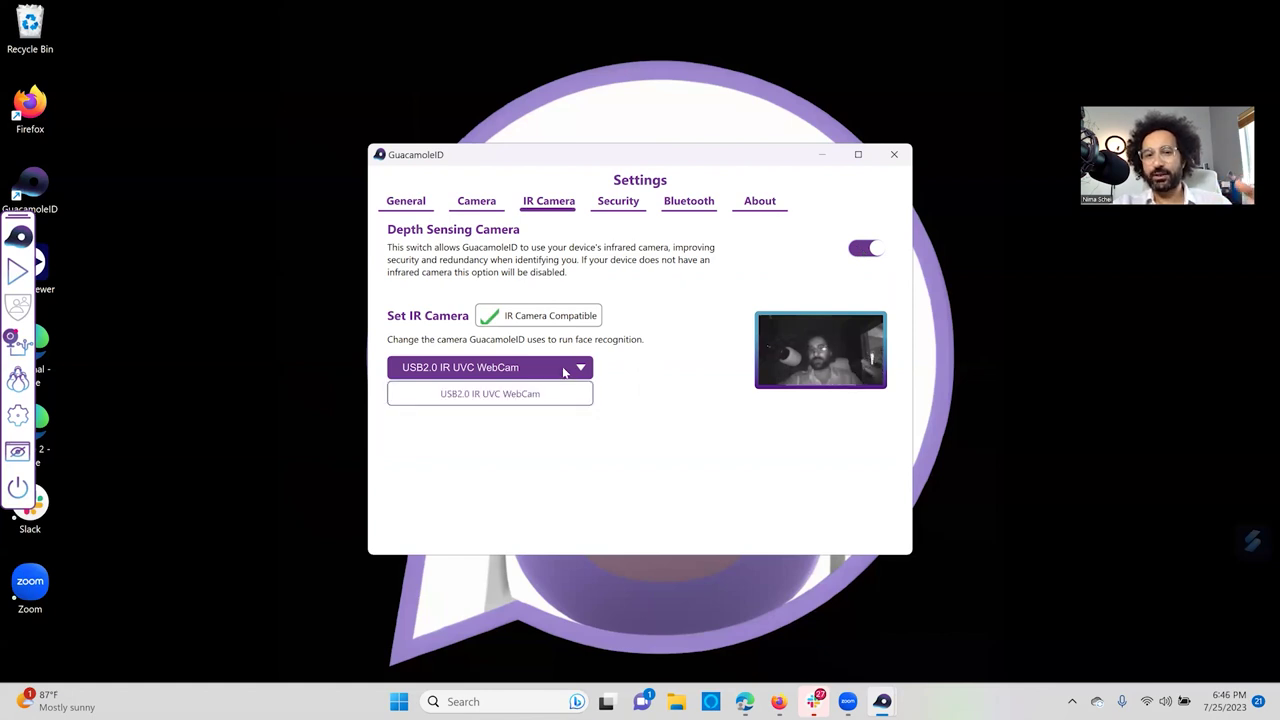
pyautogui.click(481, 372)
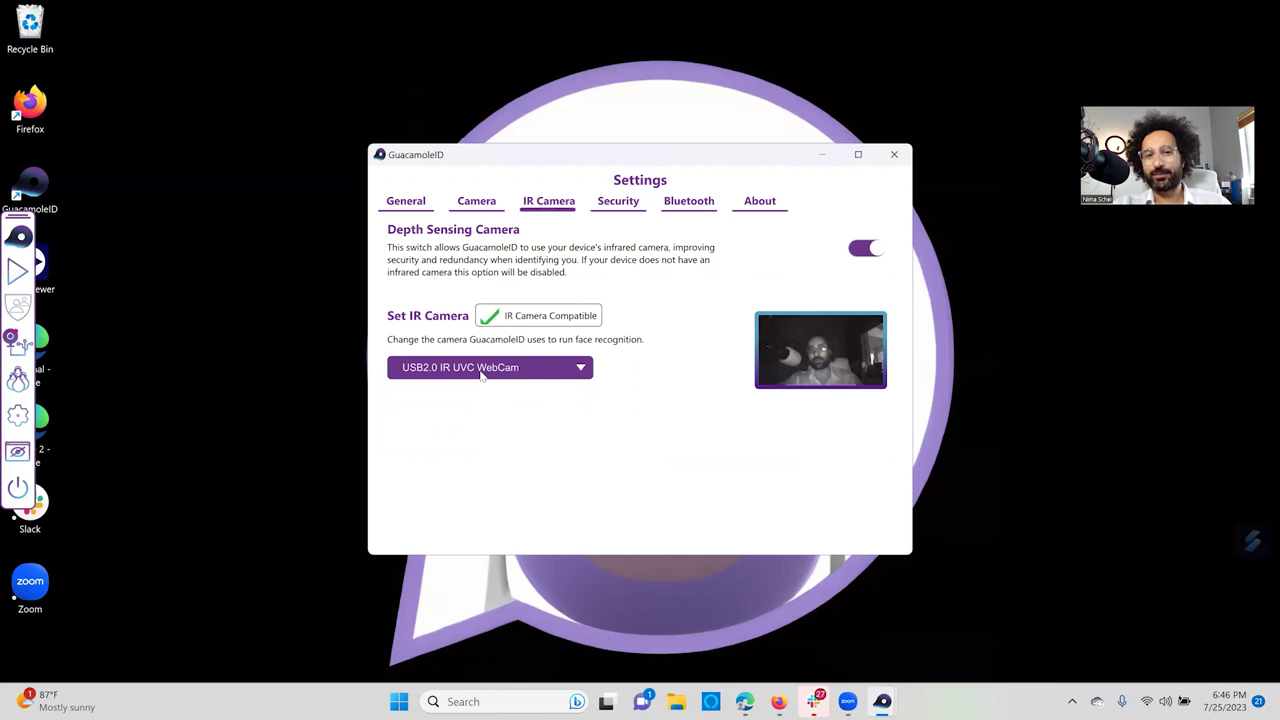
# Step: Review the security settings, including the Application Sensitivity levels and all advanced options down to the Lighting Correction System
pyautogui.click(619, 204)
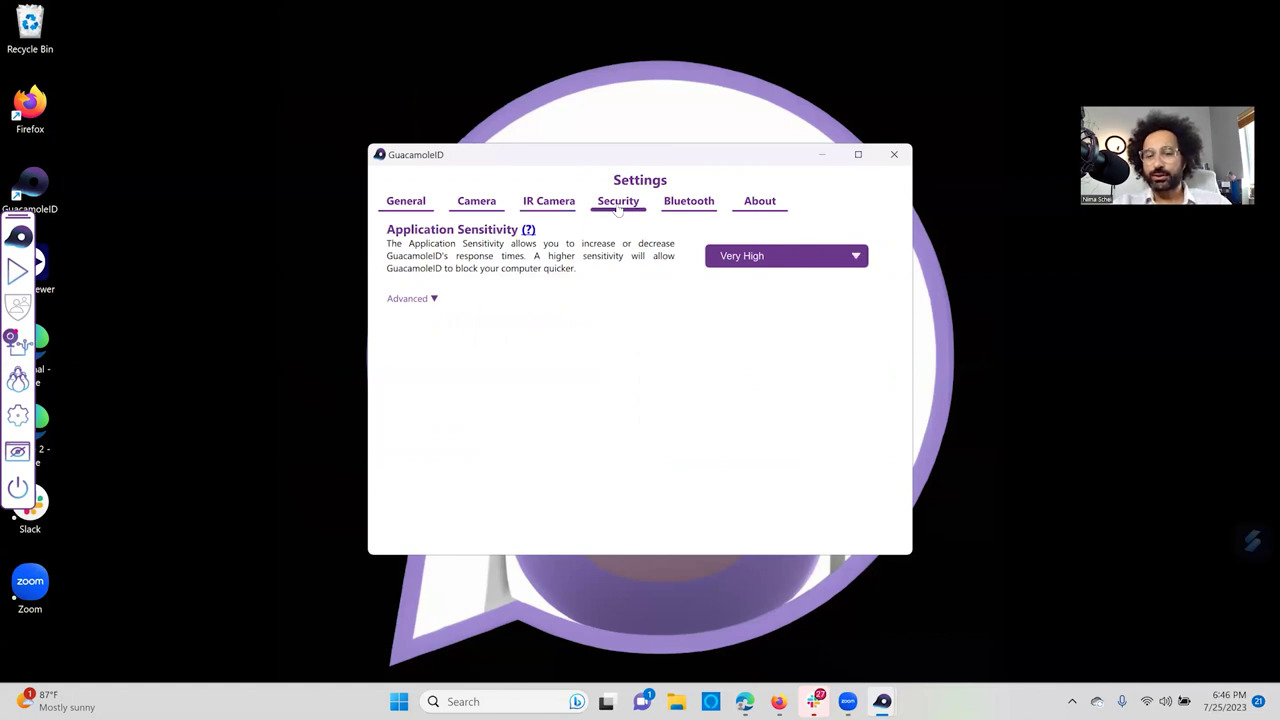
pyautogui.click(763, 262)
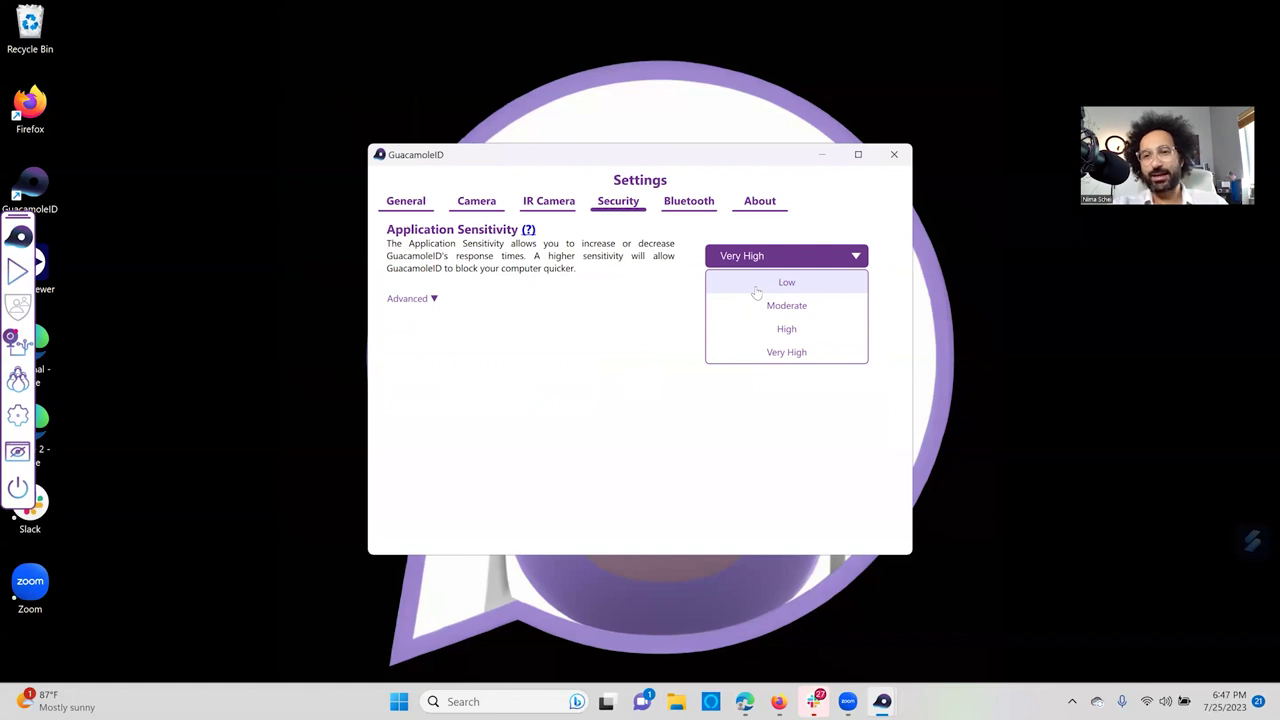
pyautogui.click(414, 300)
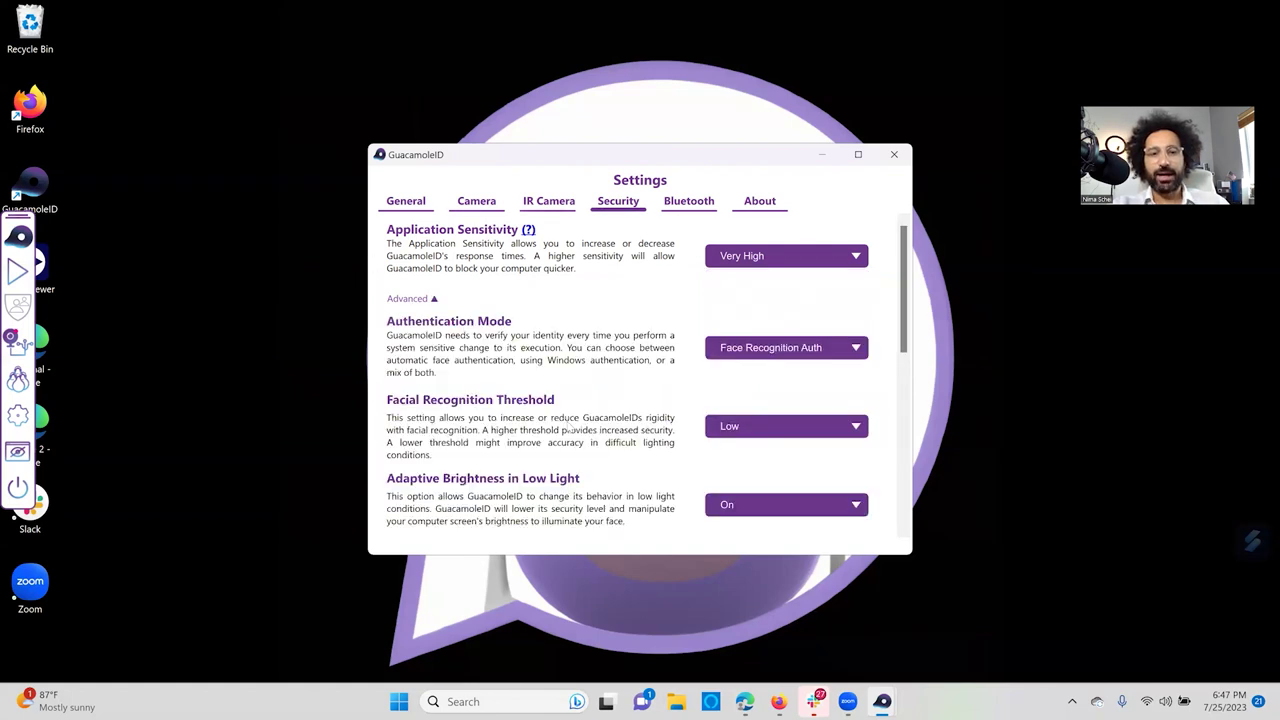
pyautogui.scroll(-1, 567, 428)
pyautogui.scroll(-4, 567, 426)
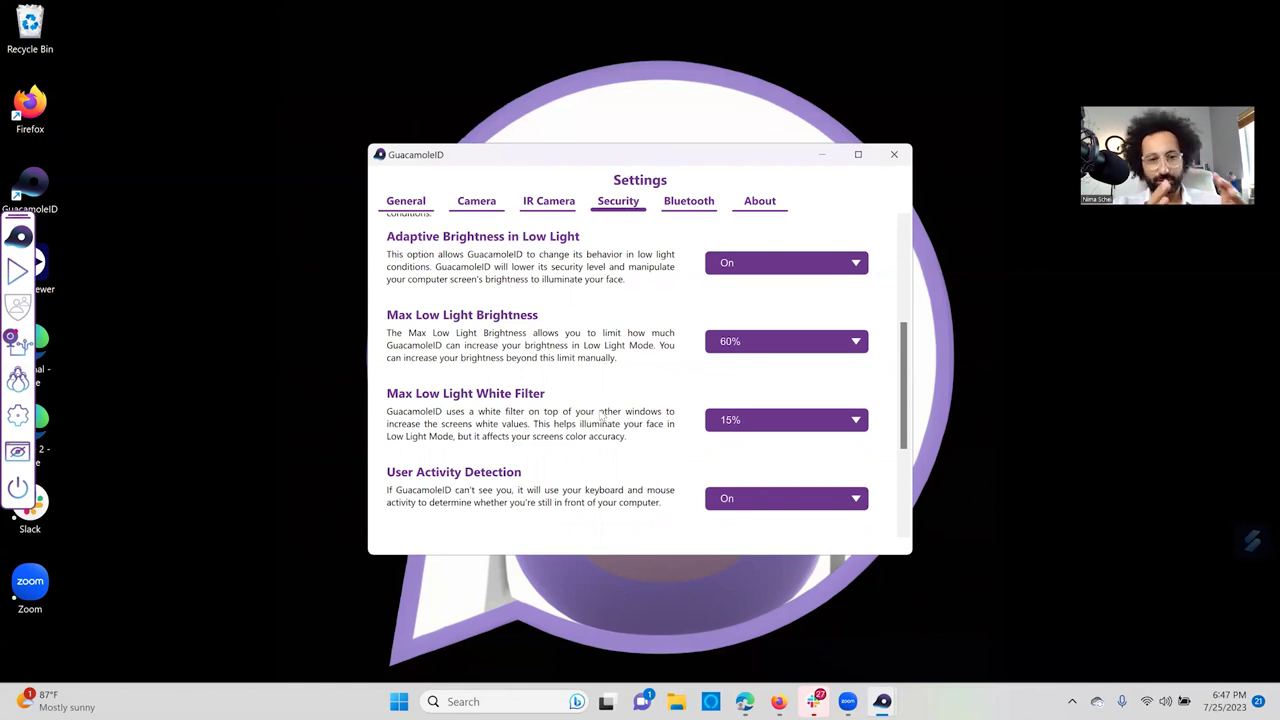
pyautogui.scroll(-3, 603, 413)
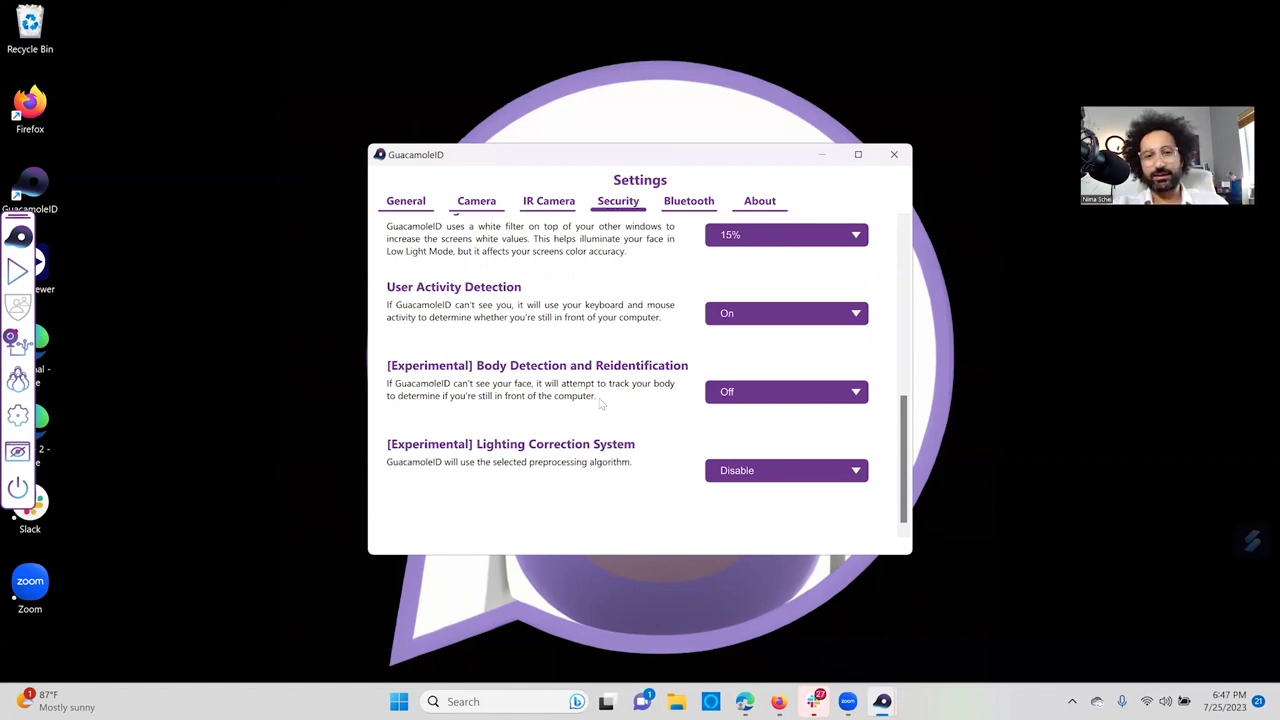
# Step: Enable the Bluetooth Beacon and set the first device in the Bluetooth devices list as the beacon
pyautogui.click(693, 203)
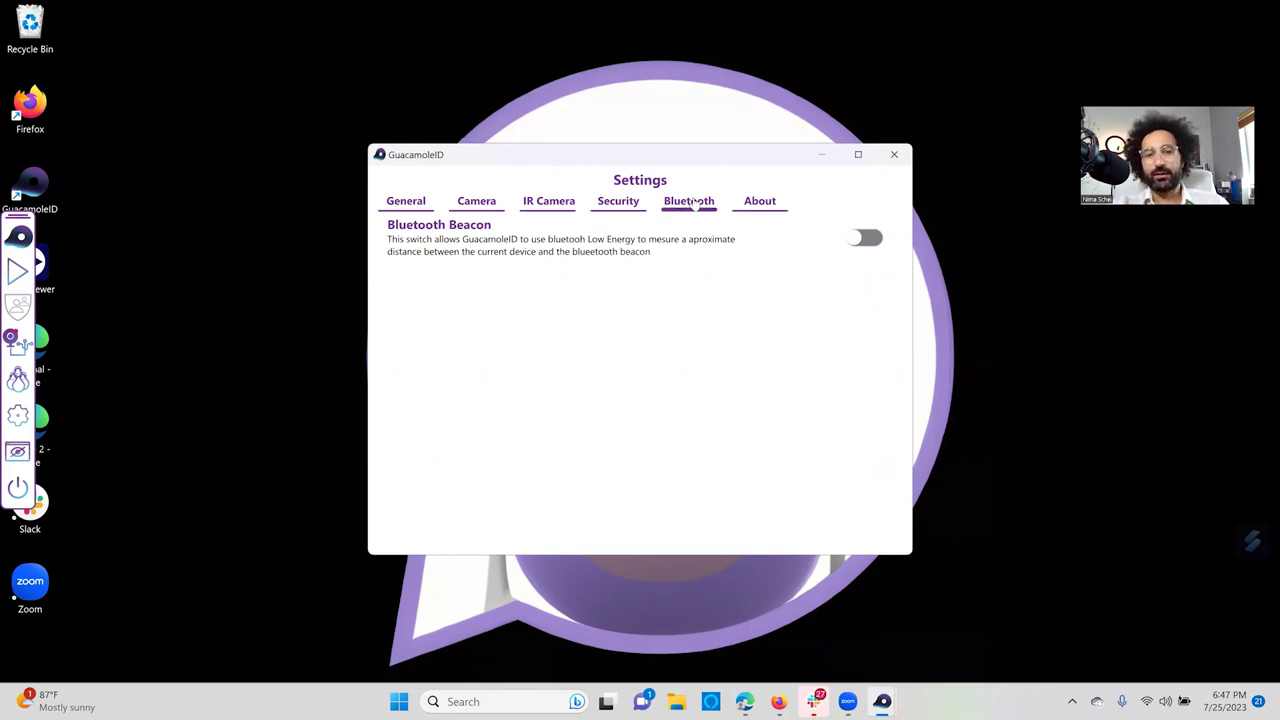
pyautogui.click(870, 242)
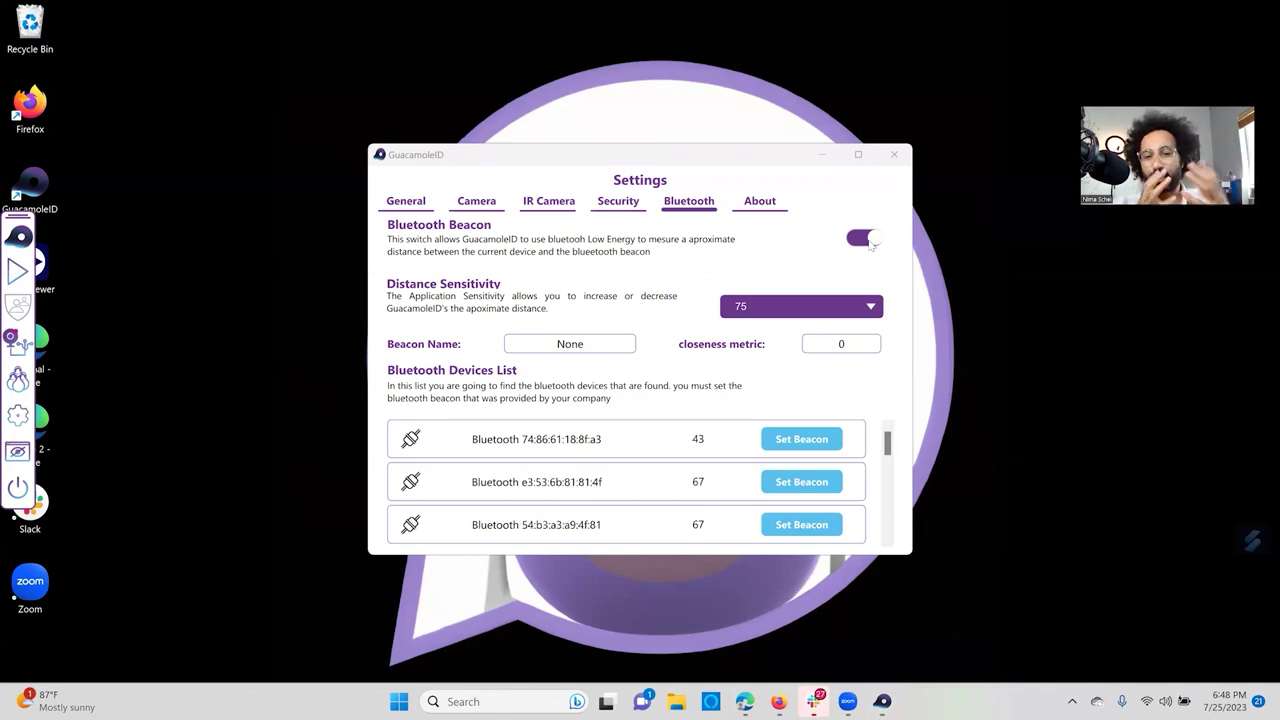
pyautogui.click(787, 441)
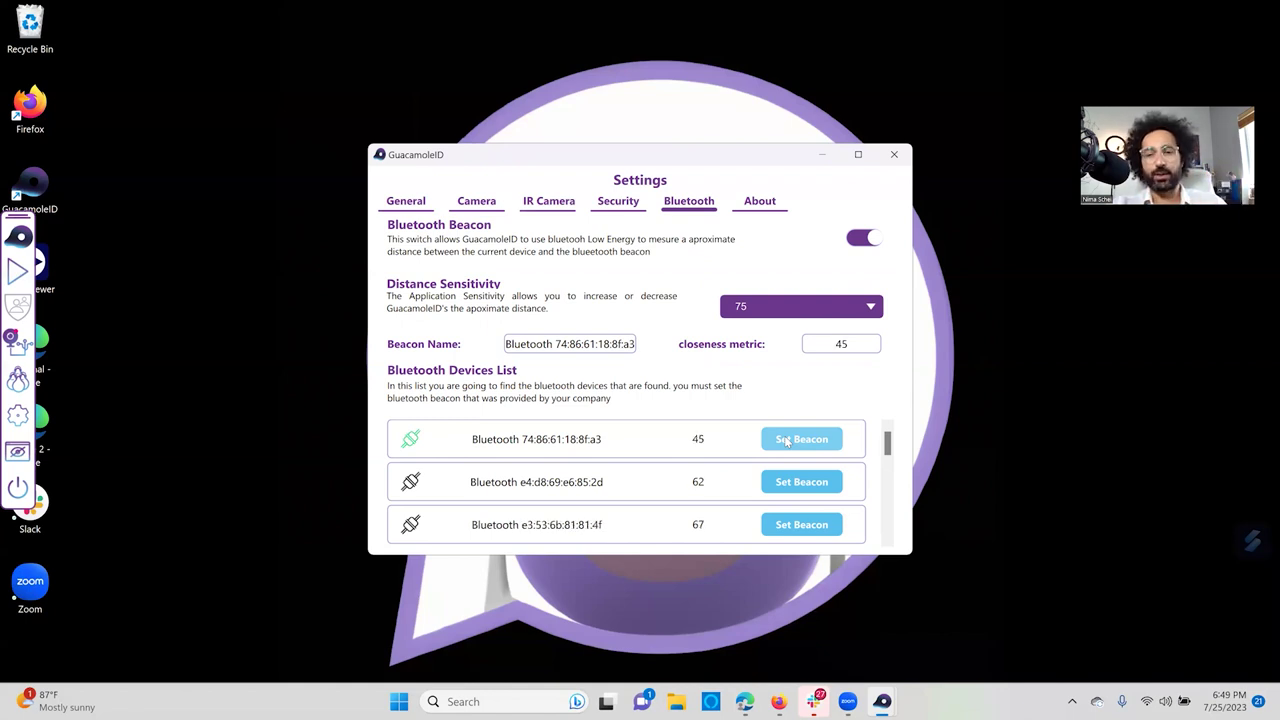
# Step: Show GuacamoleID's version, mode and license expiration information
pyautogui.click(762, 202)
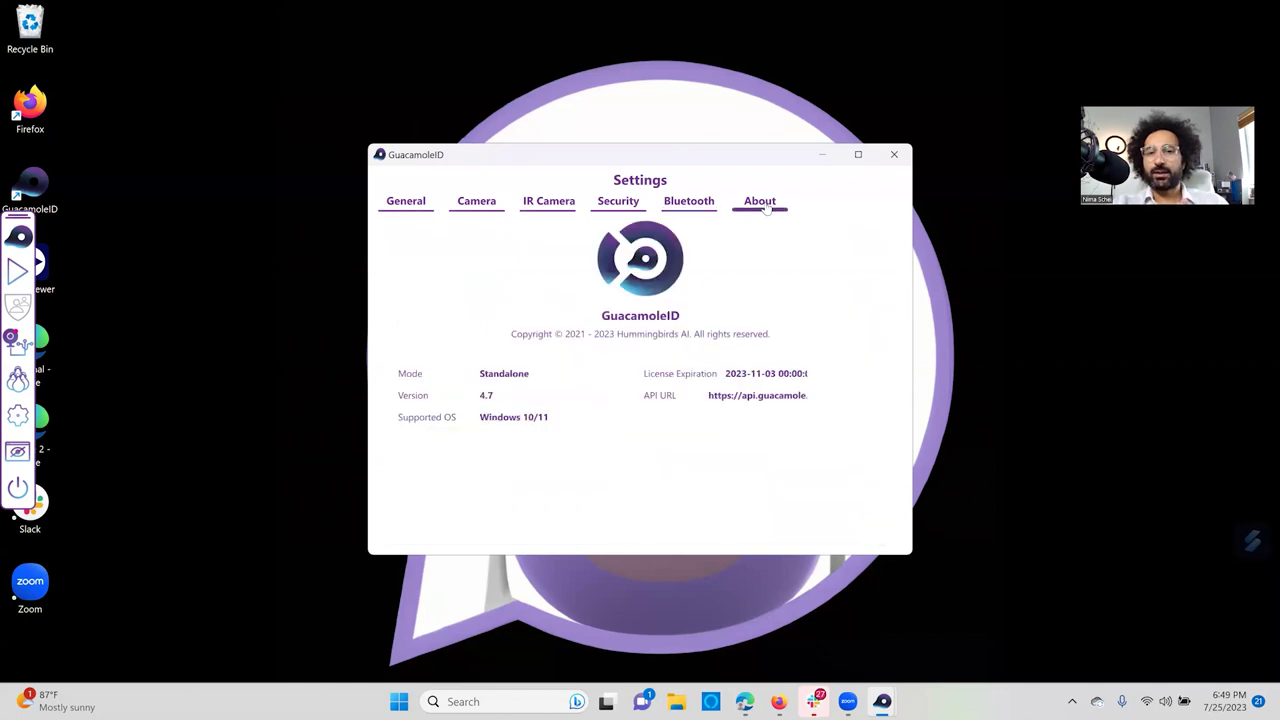